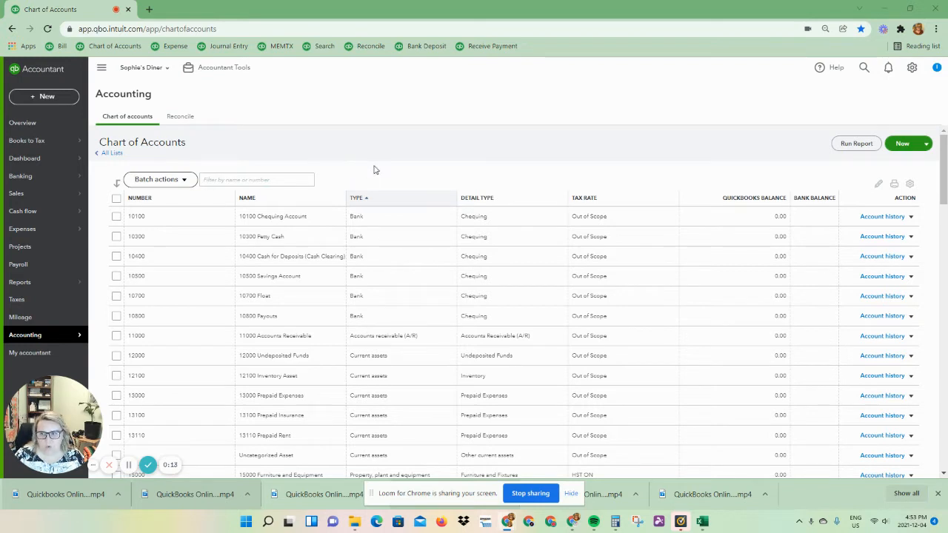
Start a new supplier manually from the Suppliers list and enter Trillium Bookkeeping Inc as the company name.
mouse_move(49, 232)
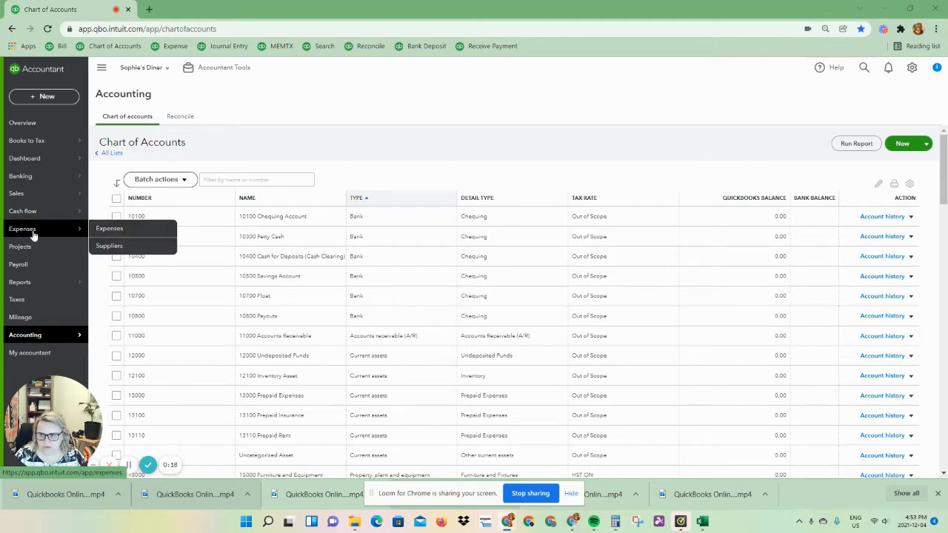
click(109, 245)
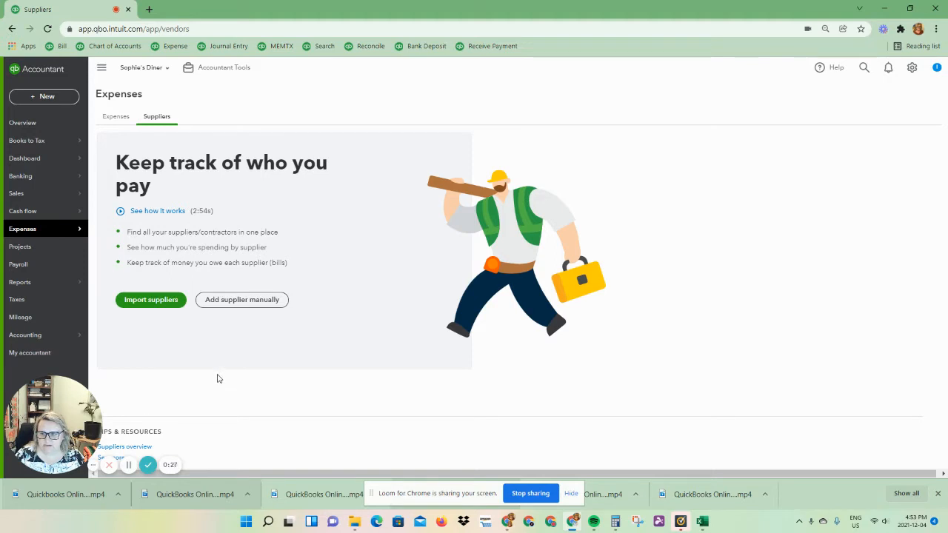
click(234, 304)
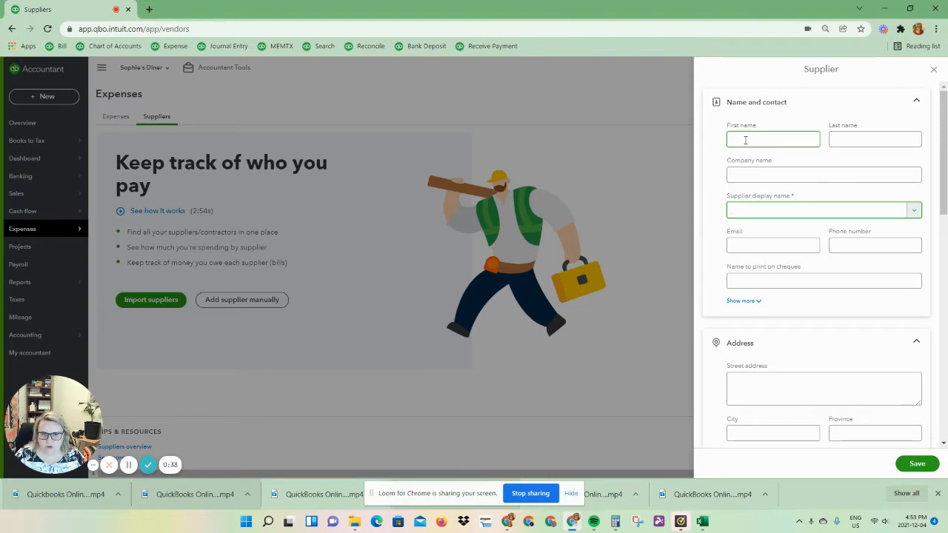
click(735, 176)
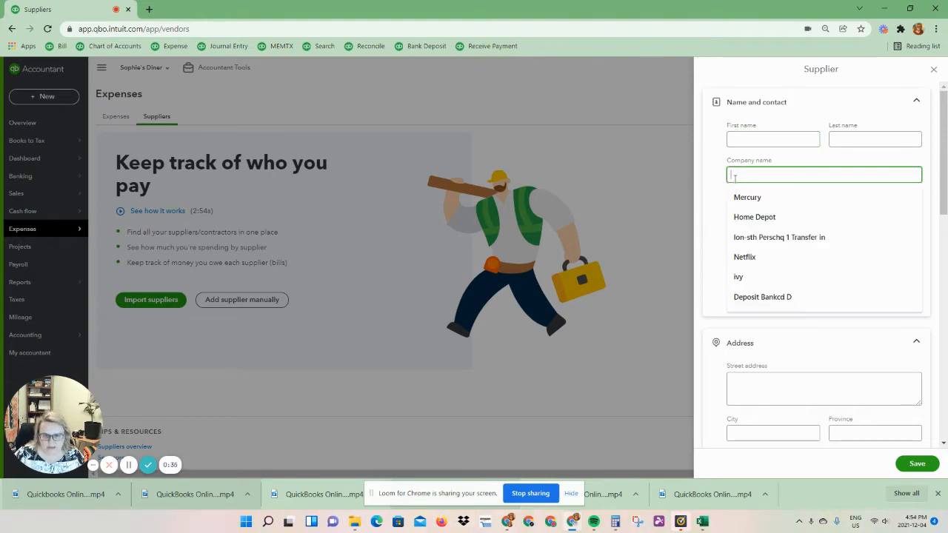
text(Trillium)
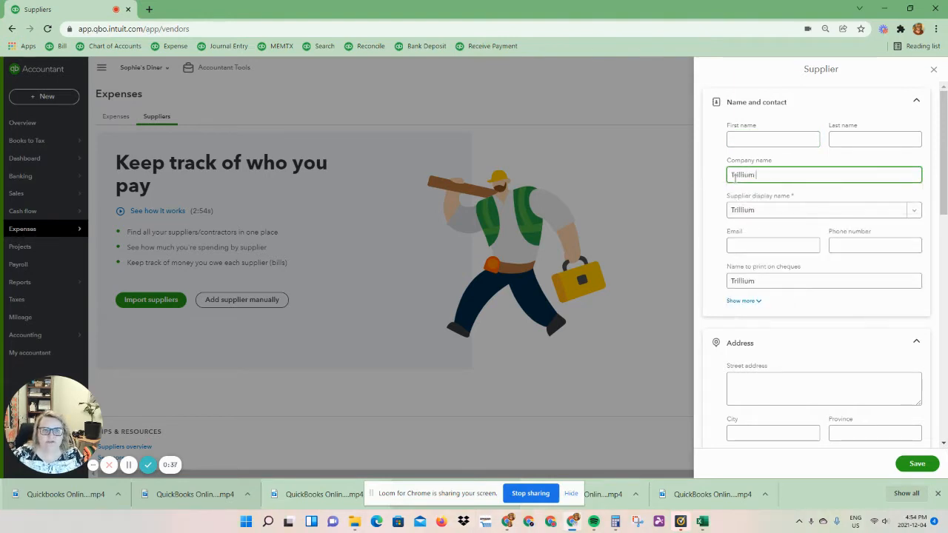
text( Bookkeepin)
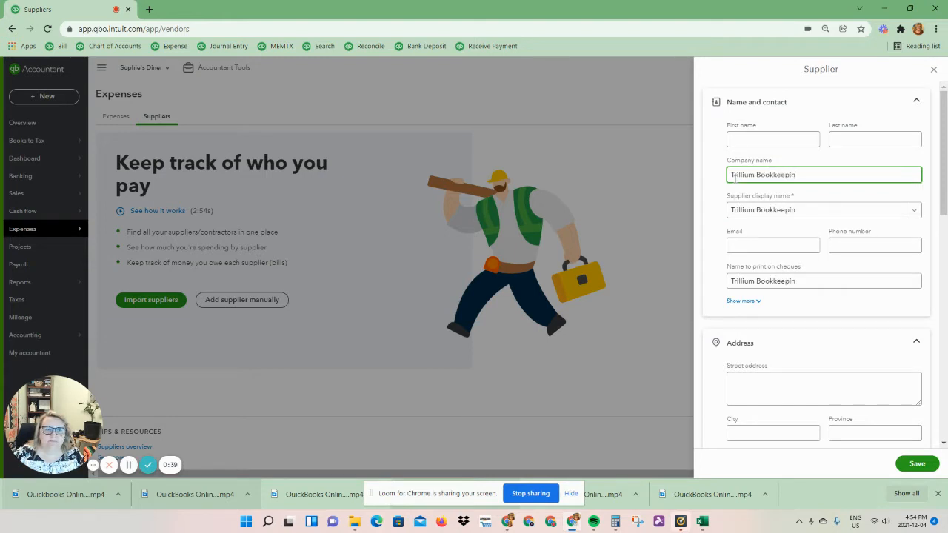
text(g Inc)
key(Tab)
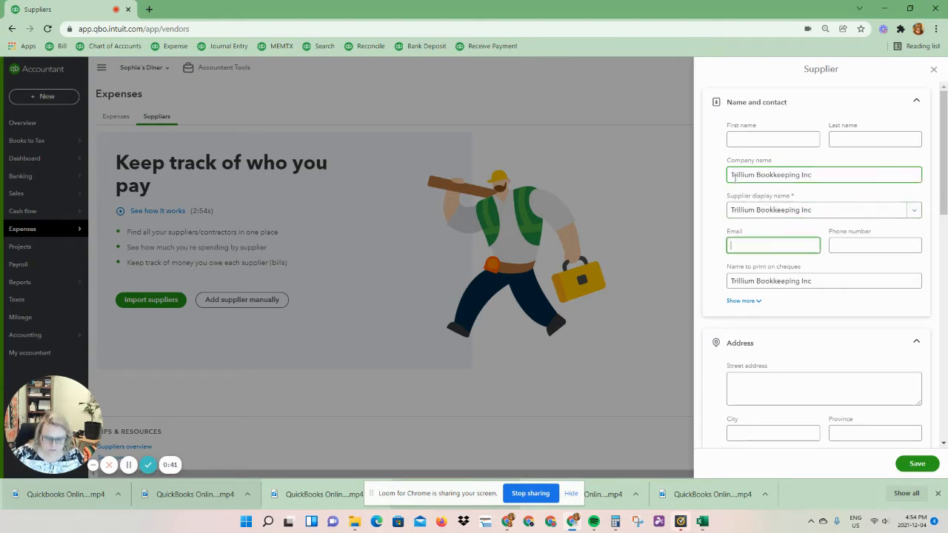
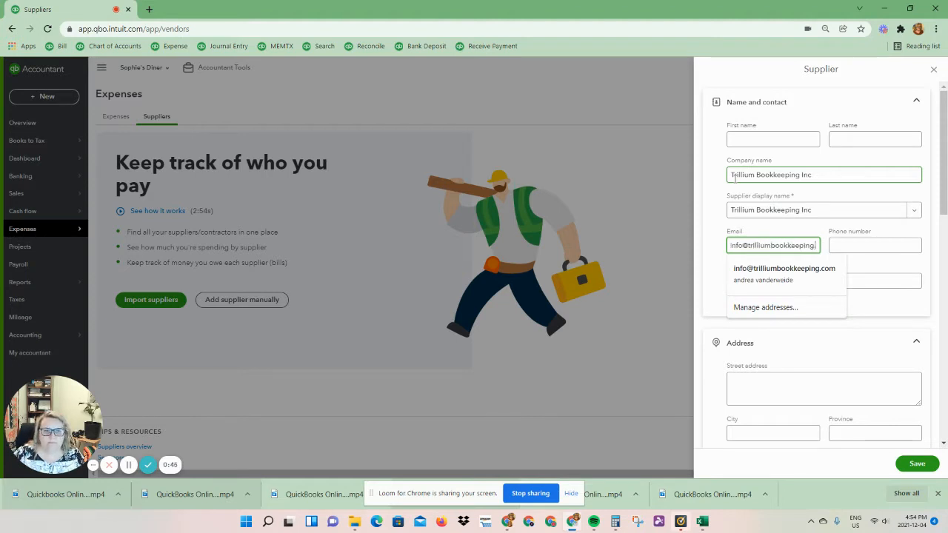
Fill in the supplier's e-mail address and phone number.
key(Tab)
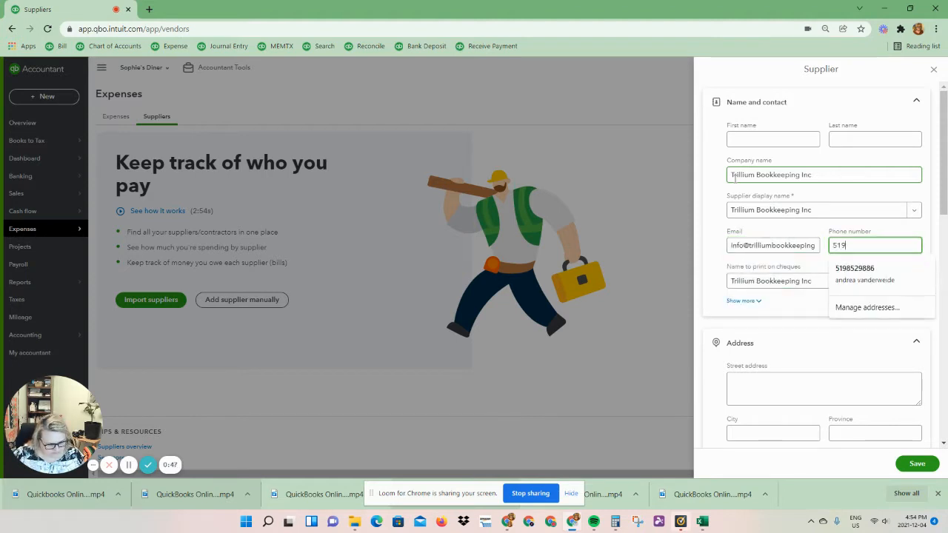
key(Tab)
click(730, 189)
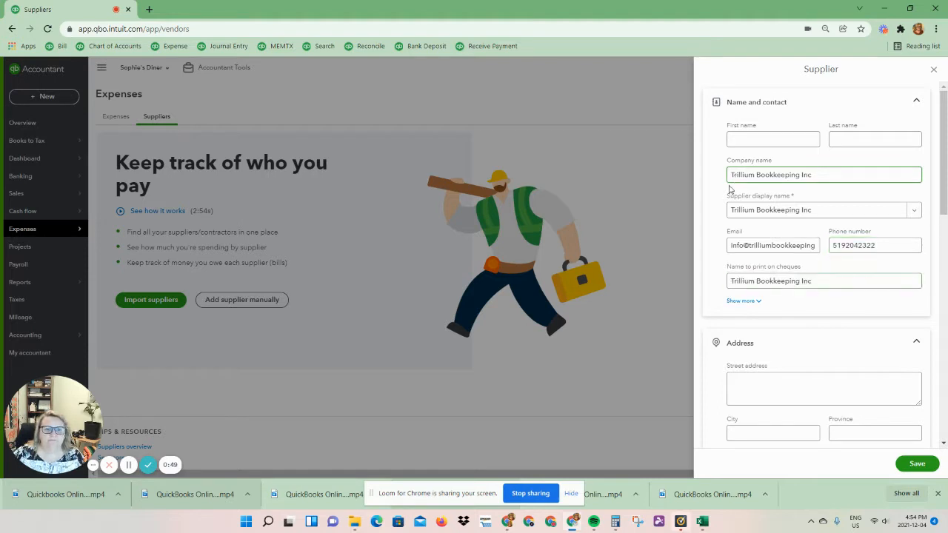
Fill in the supplier's street address and city.
scroll(762, 303, down, 2)
click(757, 282)
text(12)
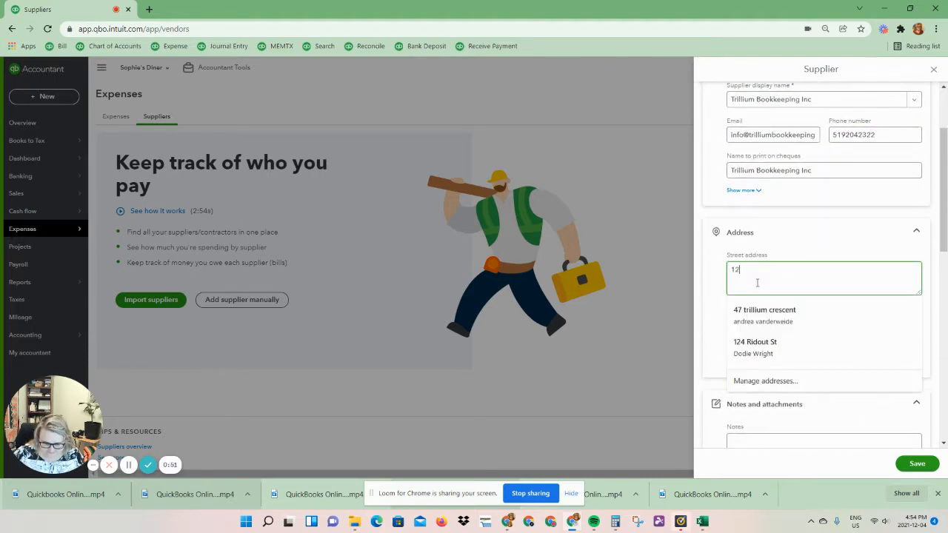
text(3 Trillium Wa)
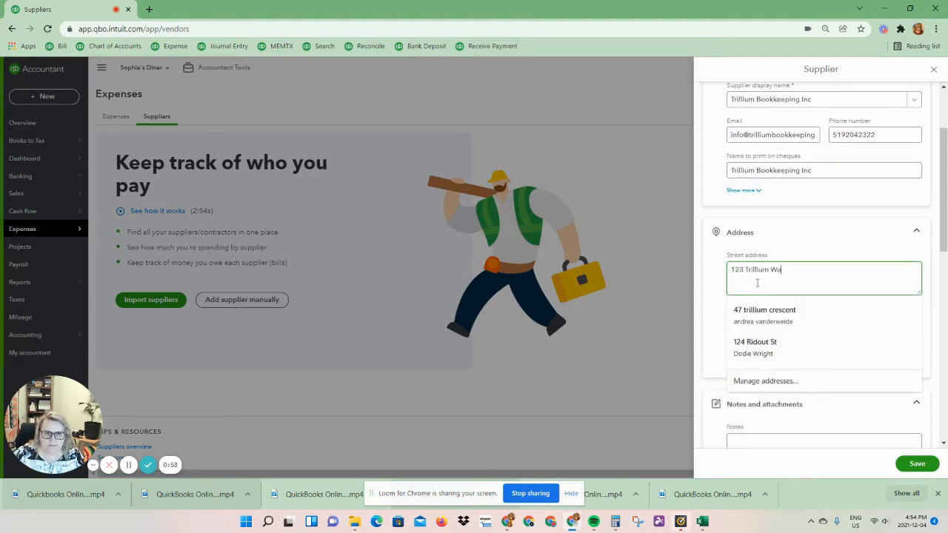
text(y)
key(Tab)
text(Trillium)
key(Tab)
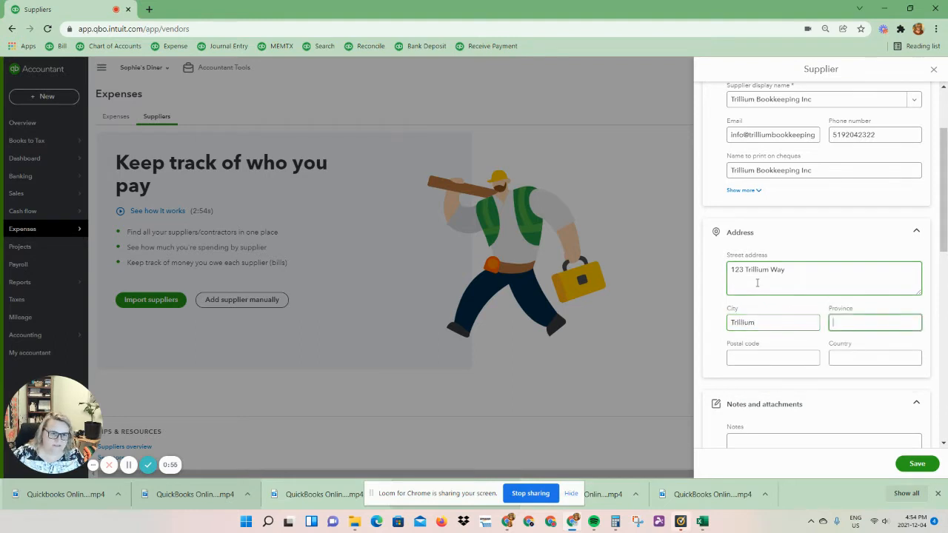
Complete the supplier's address with province ON, the postal code and country Canada.
text(ON)
key(Tab)
text(N)
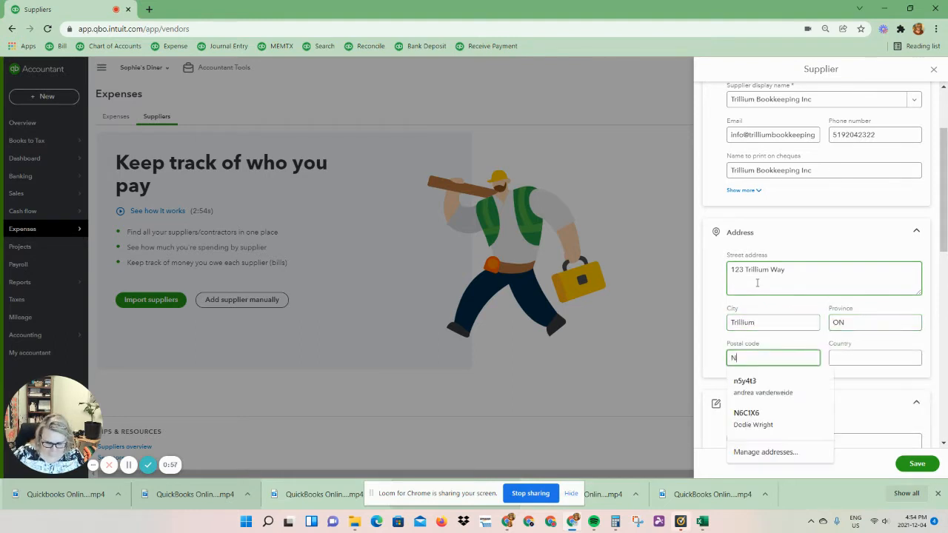
text(0N0n0)
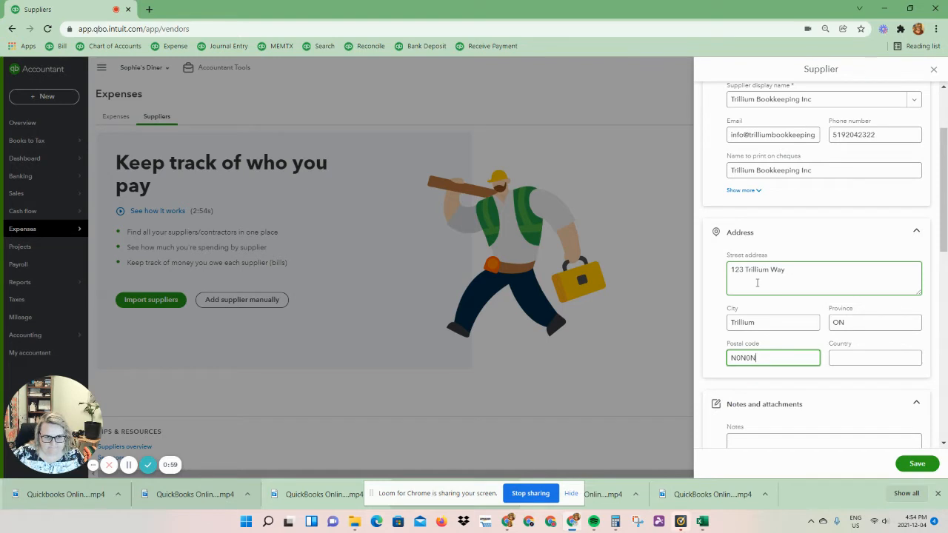
key(Tab)
text(Canada)
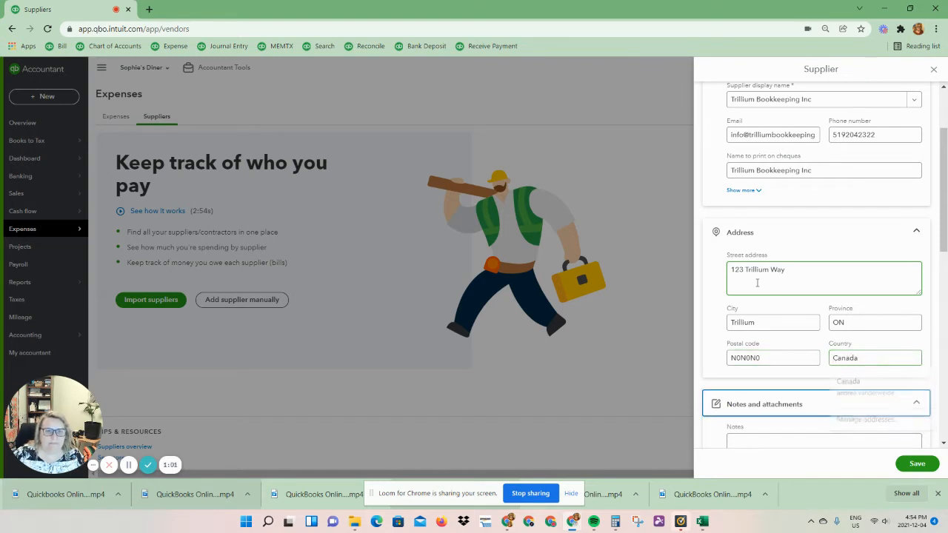
key(Tab)
key(Tab)
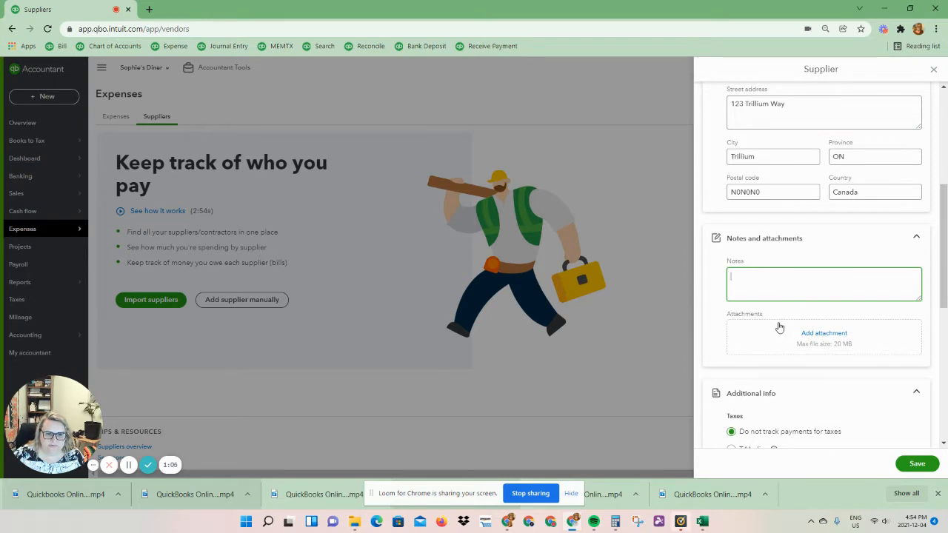
Set the supplier's payment terms to Due on receipt.
scroll(778, 327, down, 1)
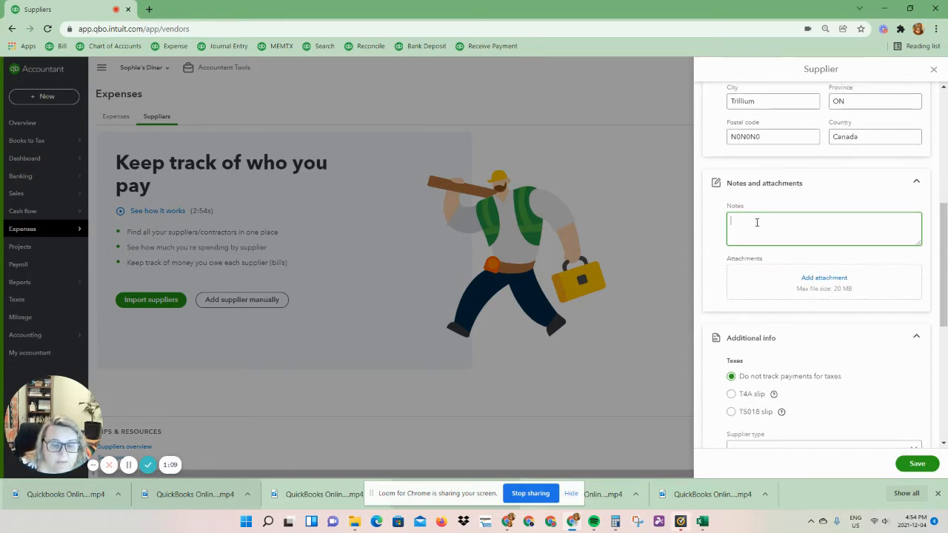
scroll(774, 393, down, 1)
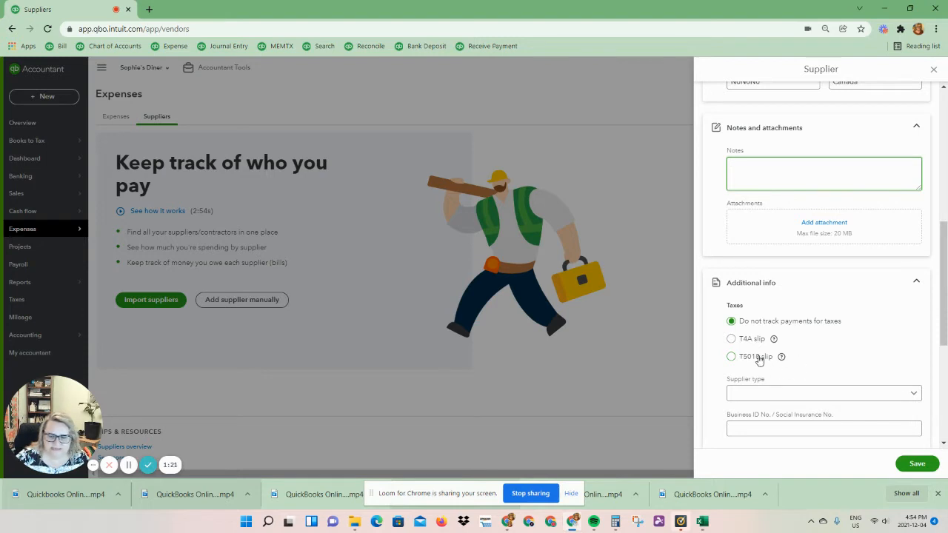
scroll(760, 360, down, 1)
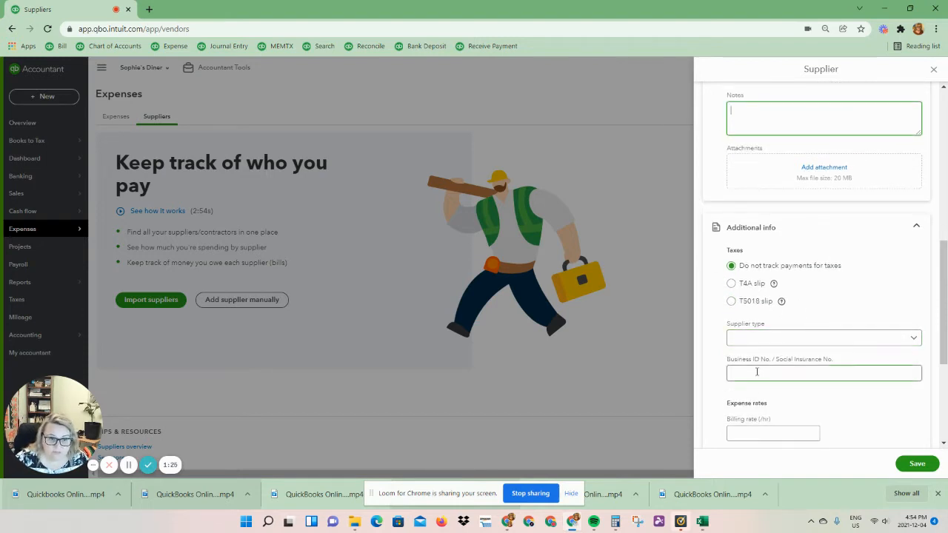
scroll(757, 372, down, 4)
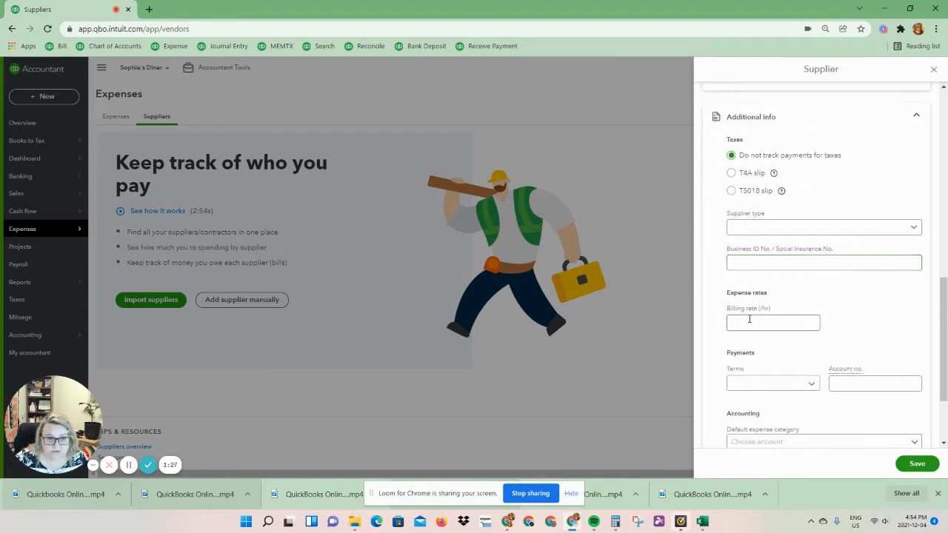
click(813, 276)
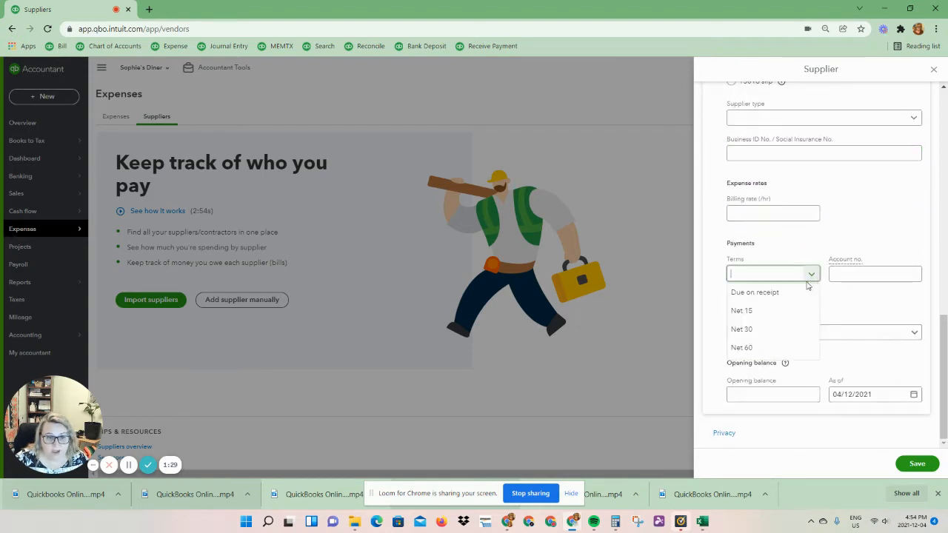
click(757, 296)
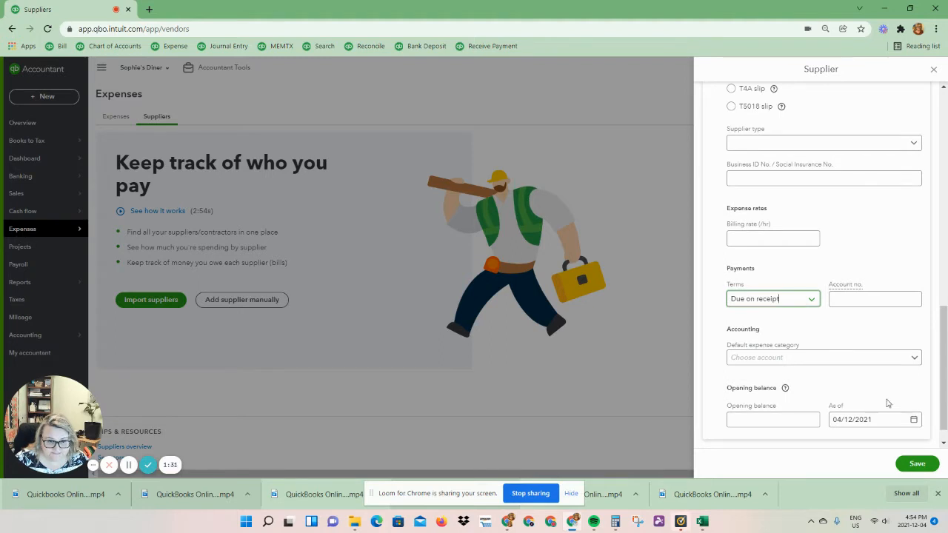
Set the supplier's default expense category to 66730 Bookkeeping Fees.
click(775, 357)
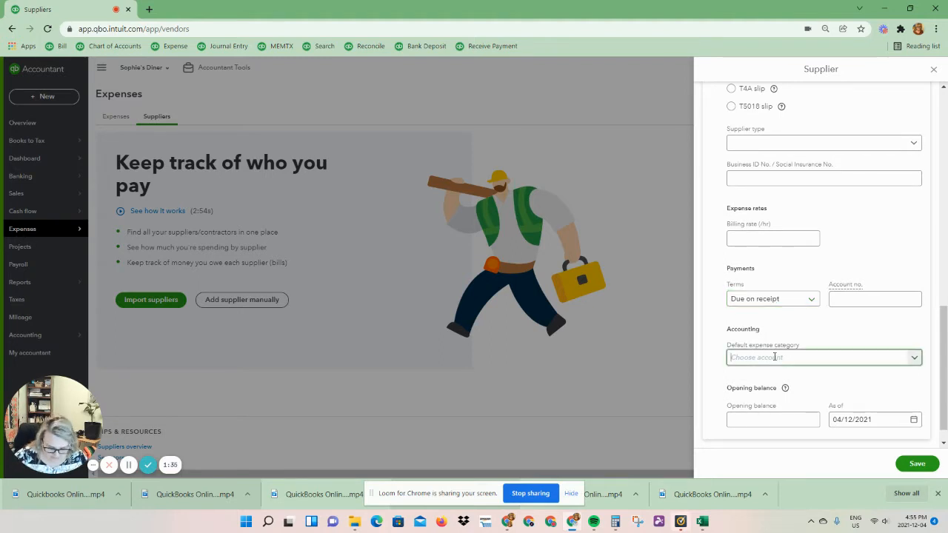
text(book)
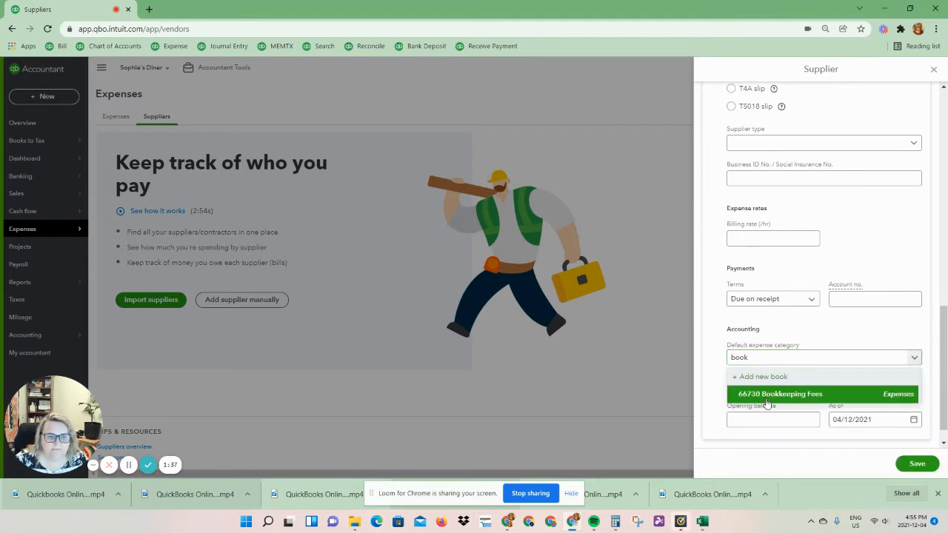
click(768, 394)
Append the default expense category's code in brackets, (66730), to the supplier display name.
scroll(842, 403, down, 1)
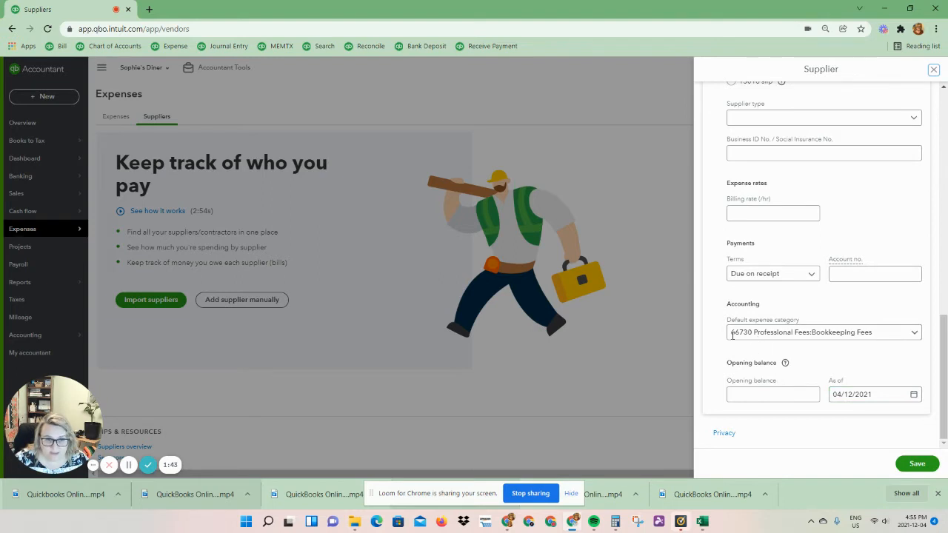
drag(732, 332, 754, 332)
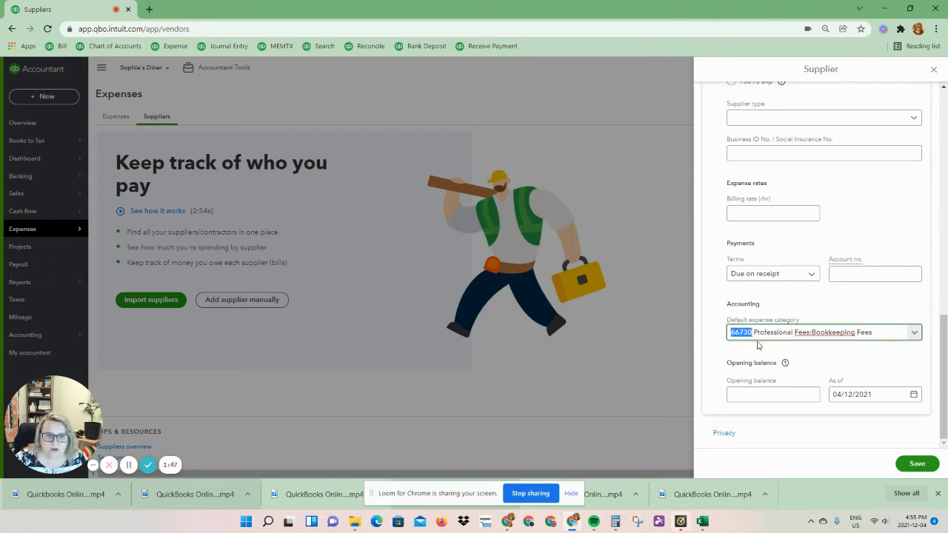
scroll(759, 352, up, 10)
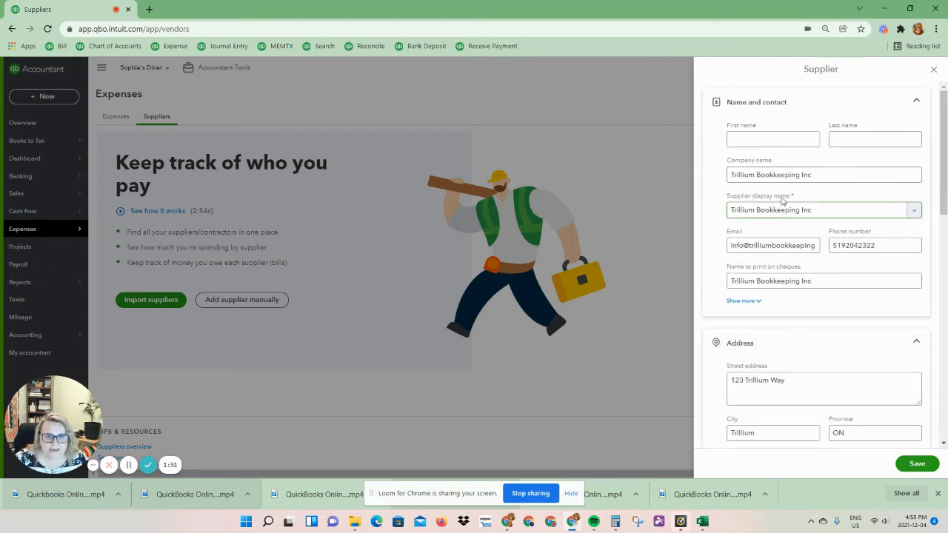
click(839, 211)
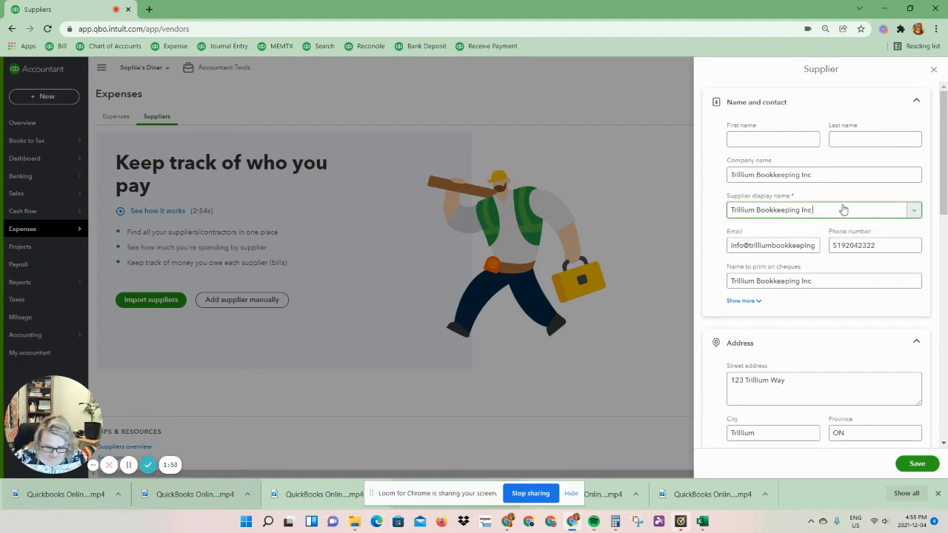
text((66730)
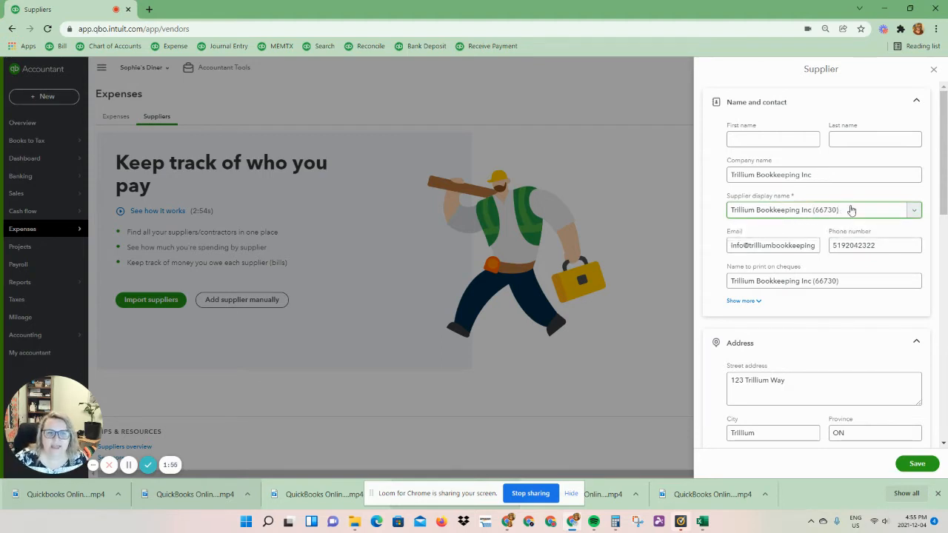
Remove (66730) from the name to print on cheques and save the supplier.
click(847, 280)
drag(846, 280, 813, 281)
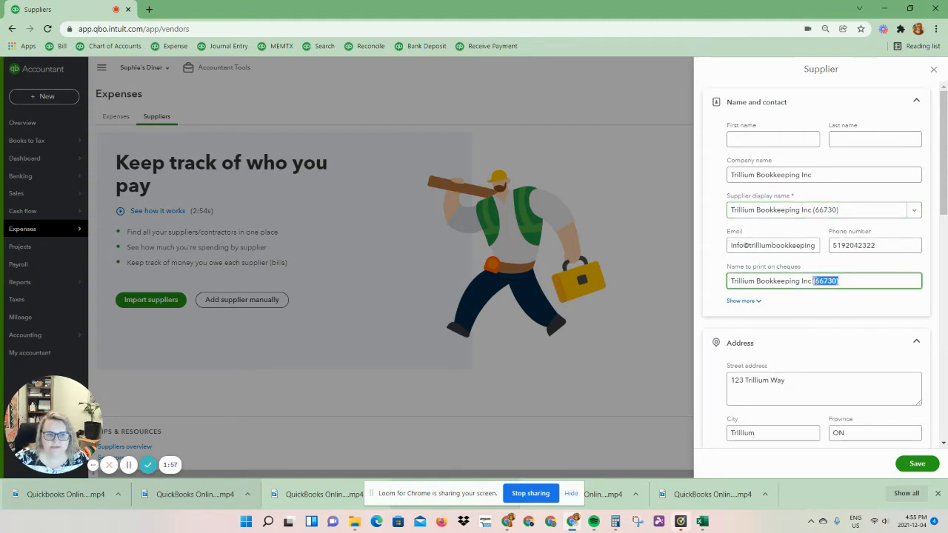
key(BackSpace)
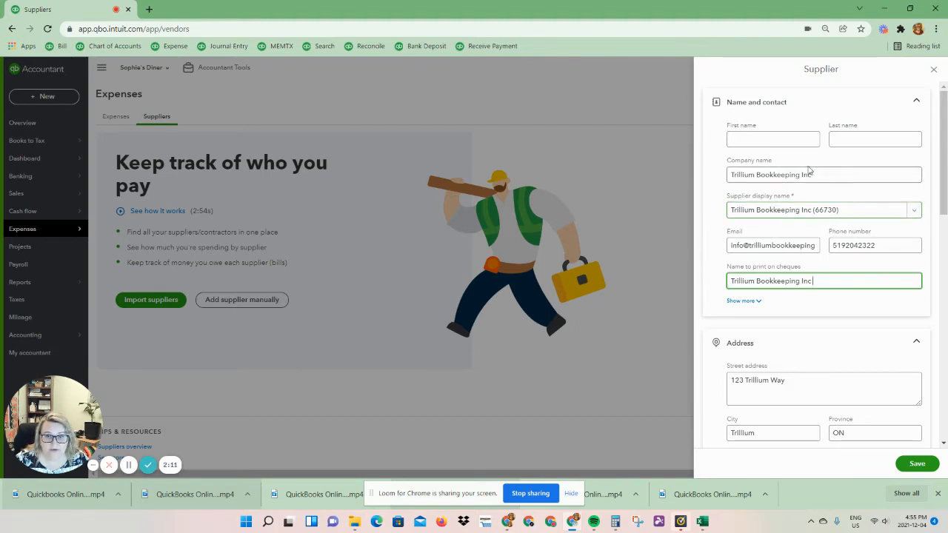
click(917, 463)
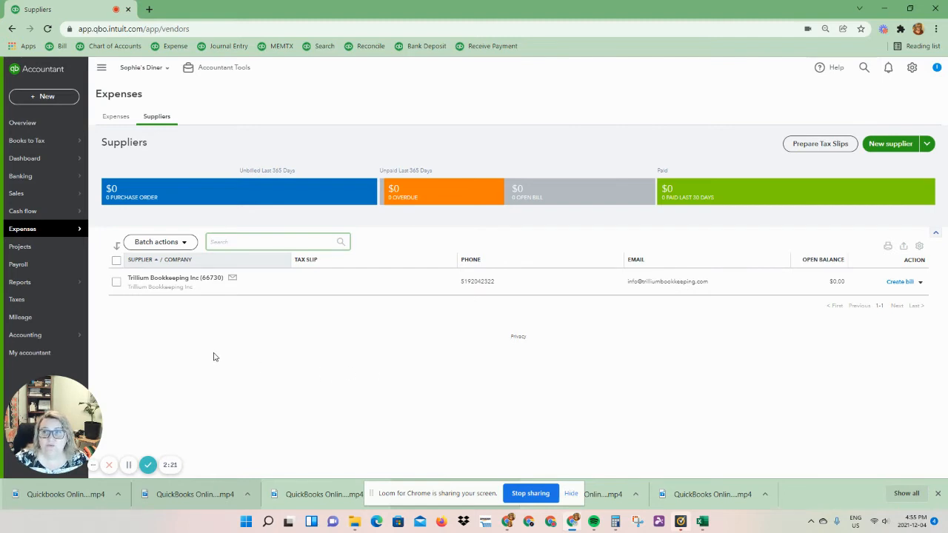
click(172, 47)
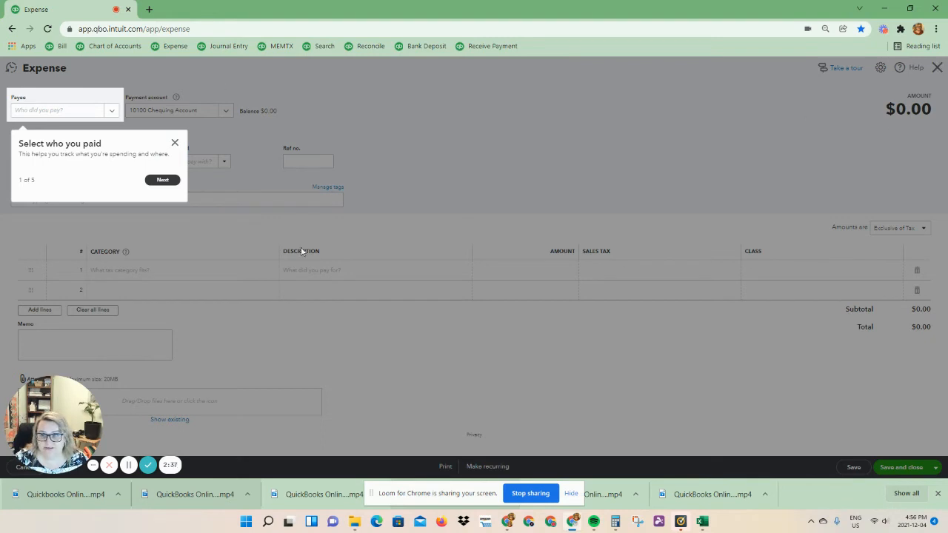
click(175, 142)
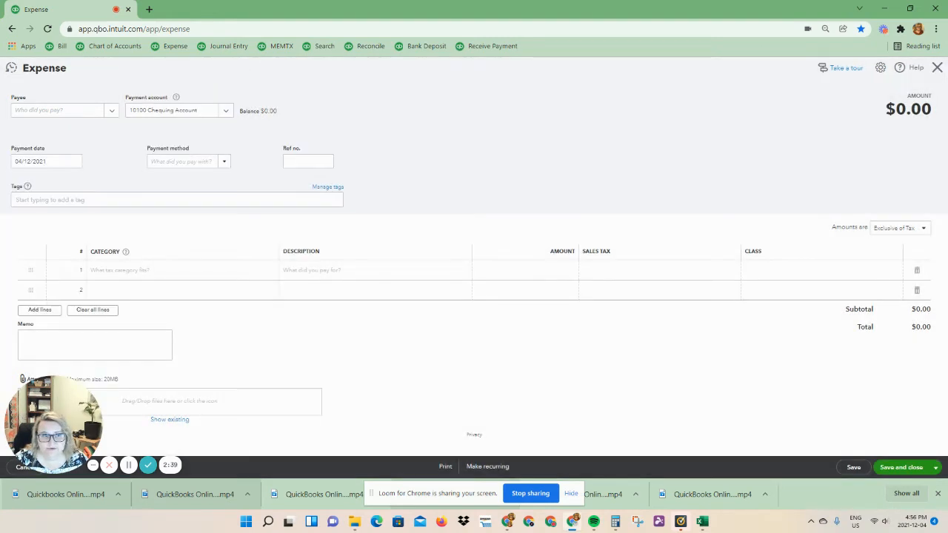
click(937, 67)
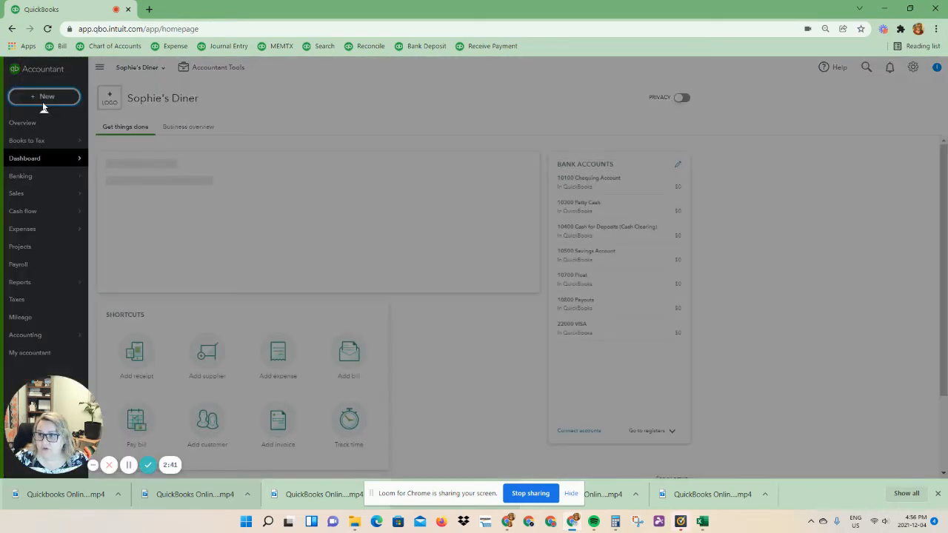
Start a new supplier expense and go through the introductory tour to its end.
click(42, 104)
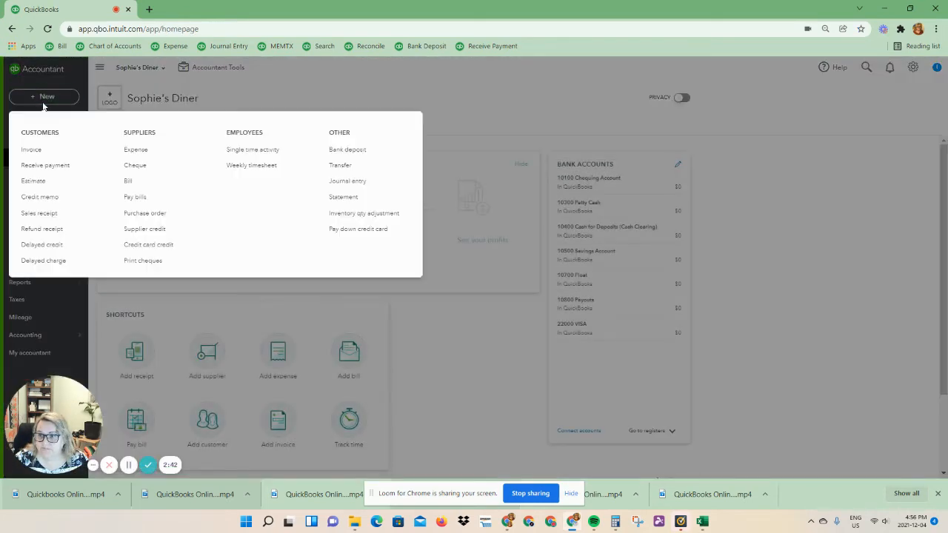
click(136, 150)
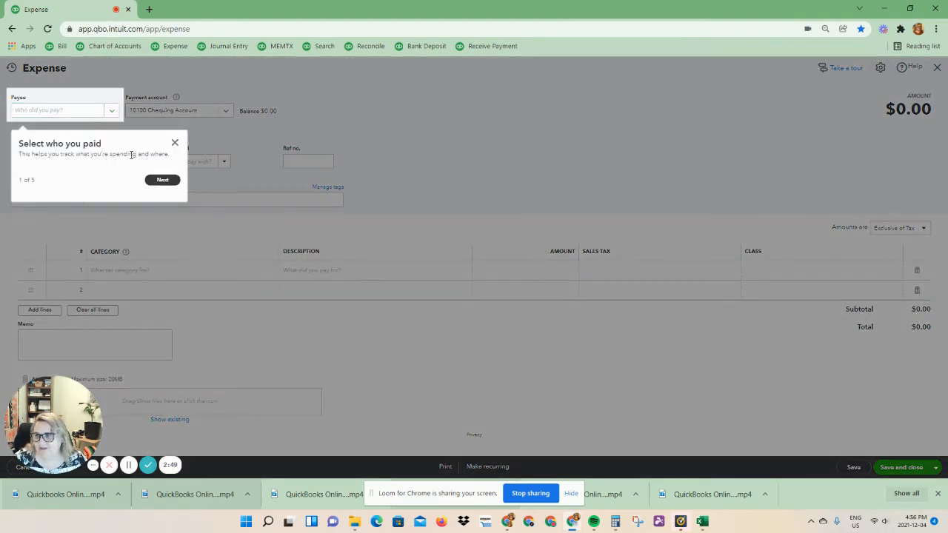
click(169, 182)
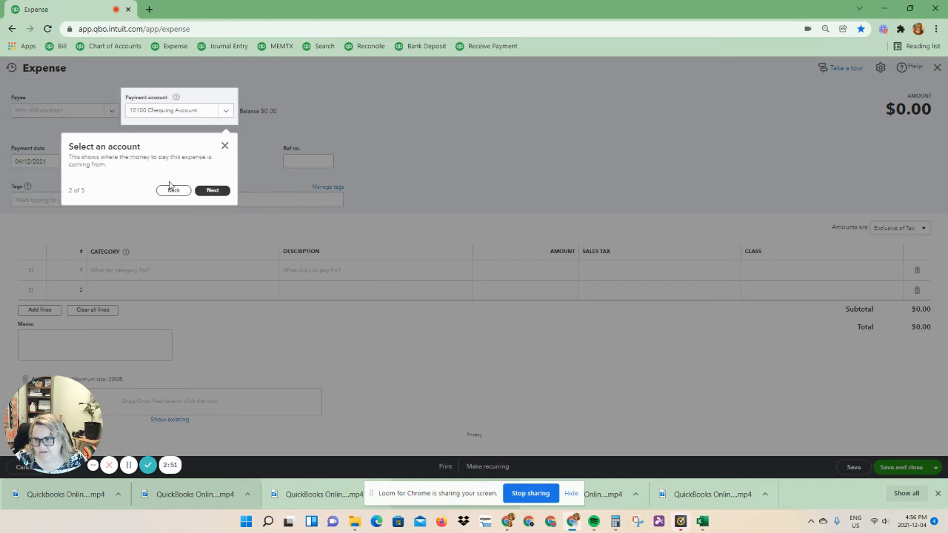
click(210, 191)
click(220, 214)
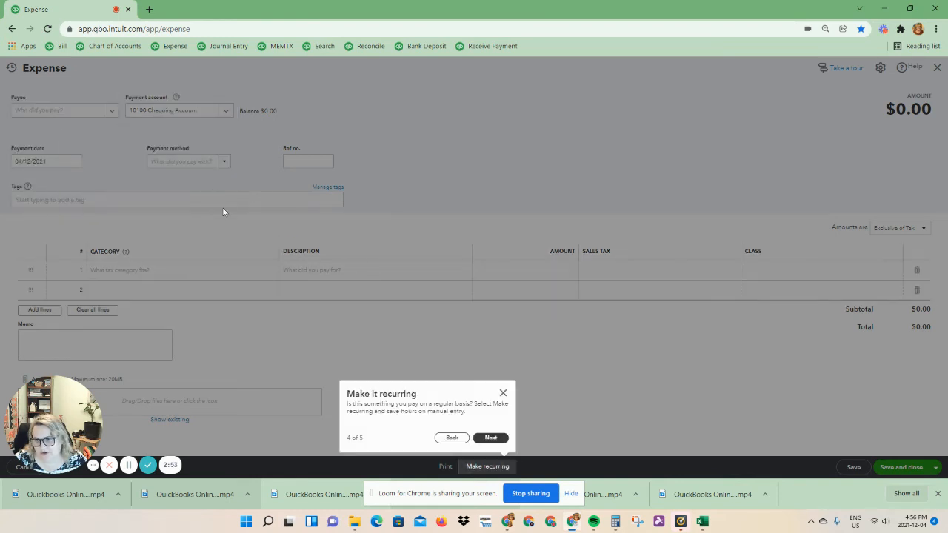
click(493, 438)
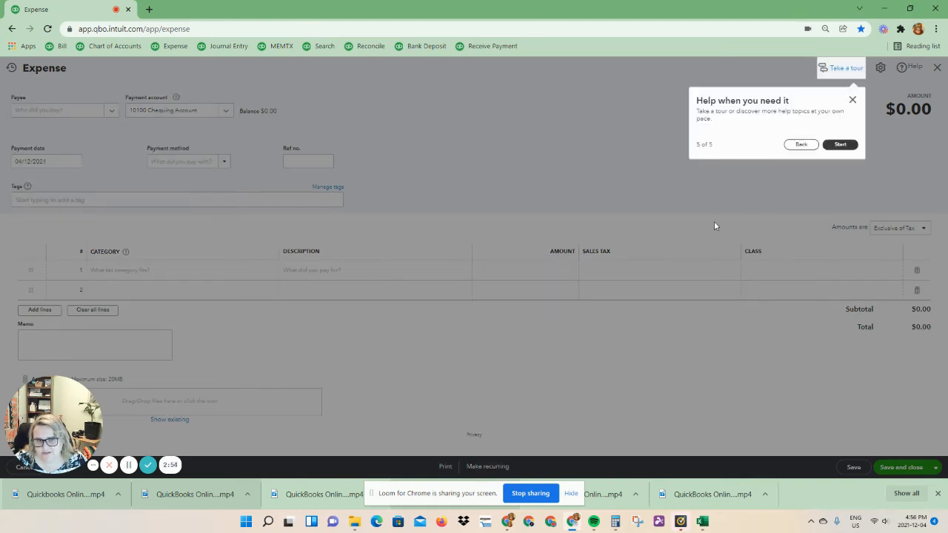
click(840, 145)
Enter McDonalds Restaurants followed by an opening bracket as the expense's payee.
click(39, 111)
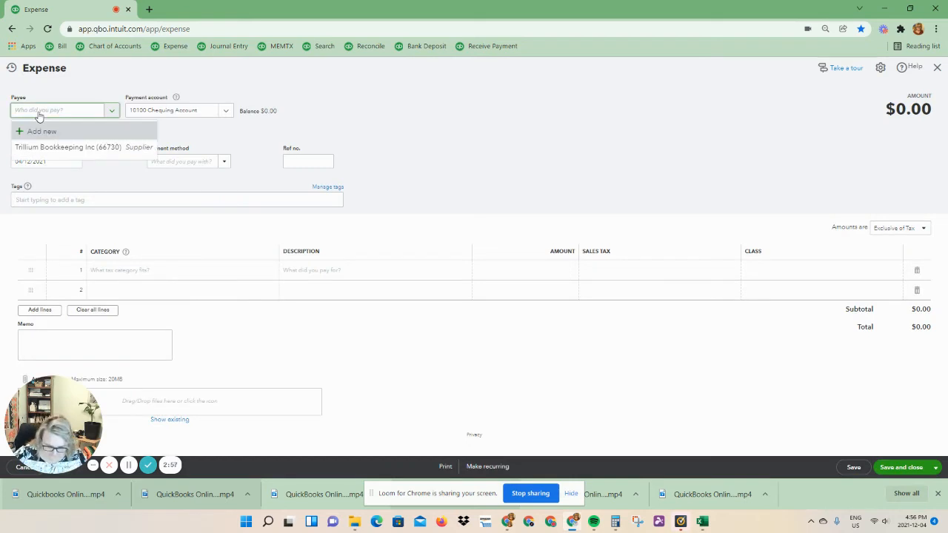
text(McDonal)
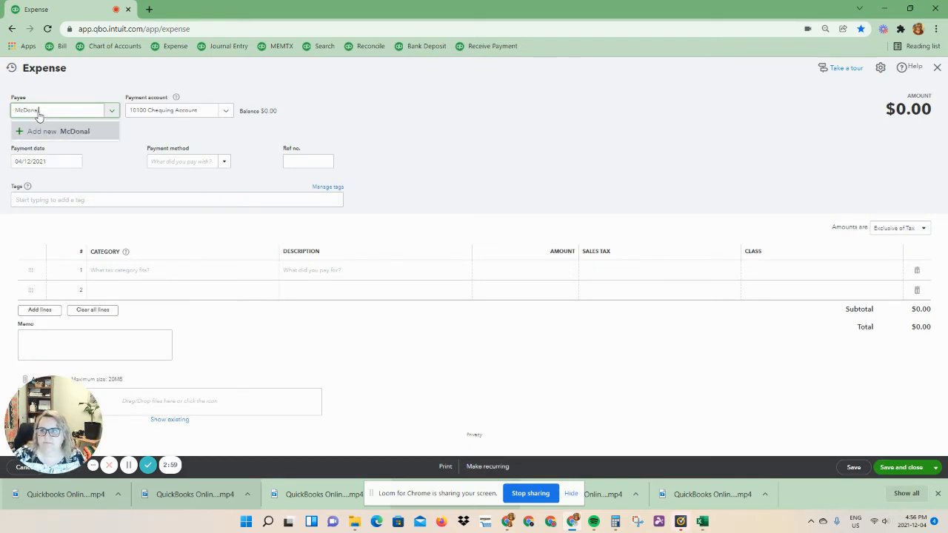
text(ds Restaurants ()
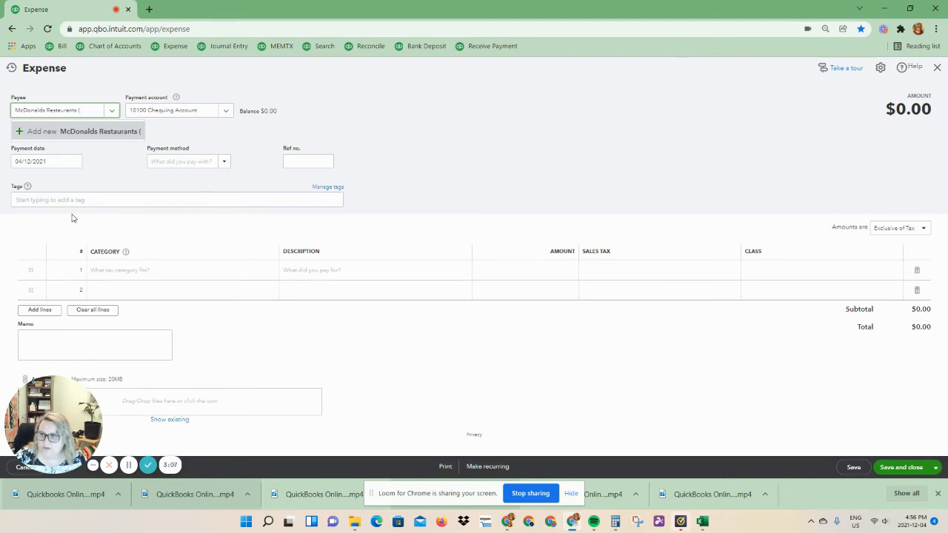
Open the chart of accounts in a separate browser tab and filter it for the meals account to find its number.
middle_click(105, 46)
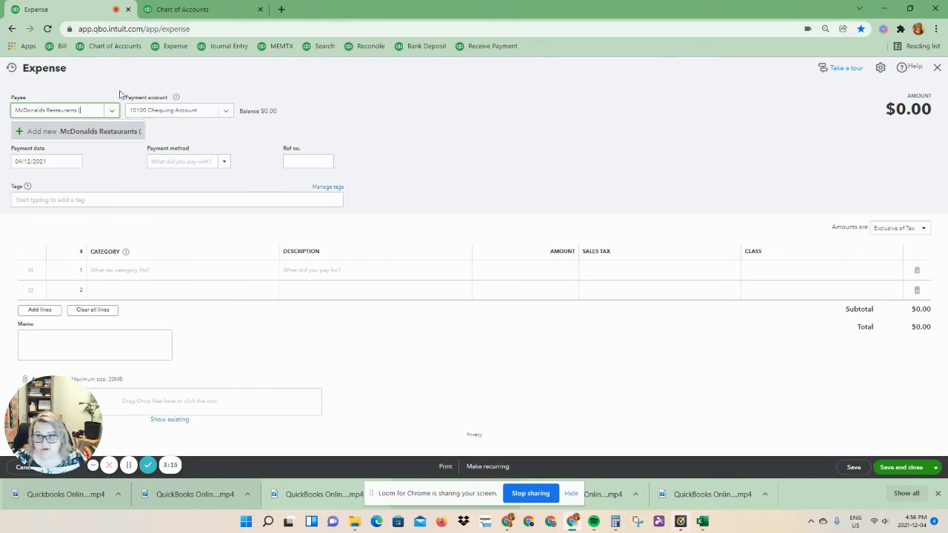
click(182, 10)
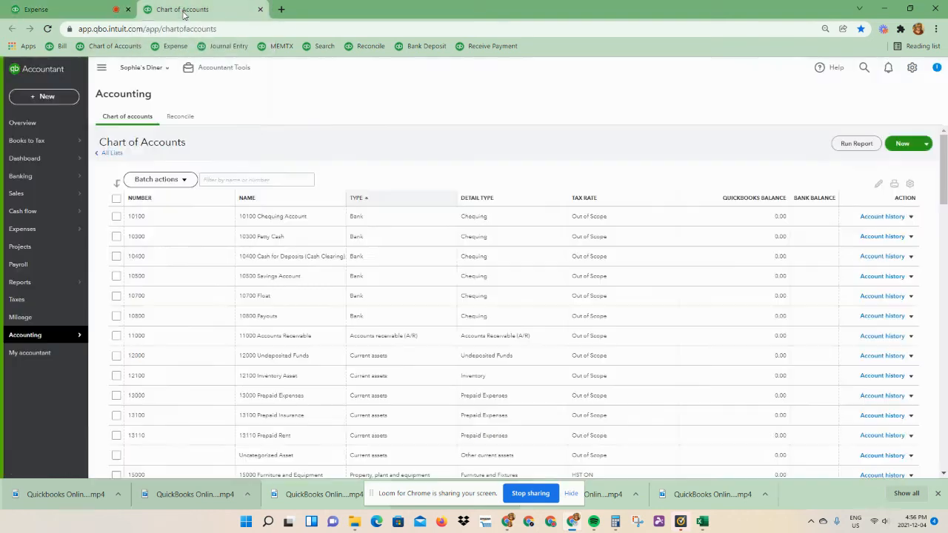
click(223, 180)
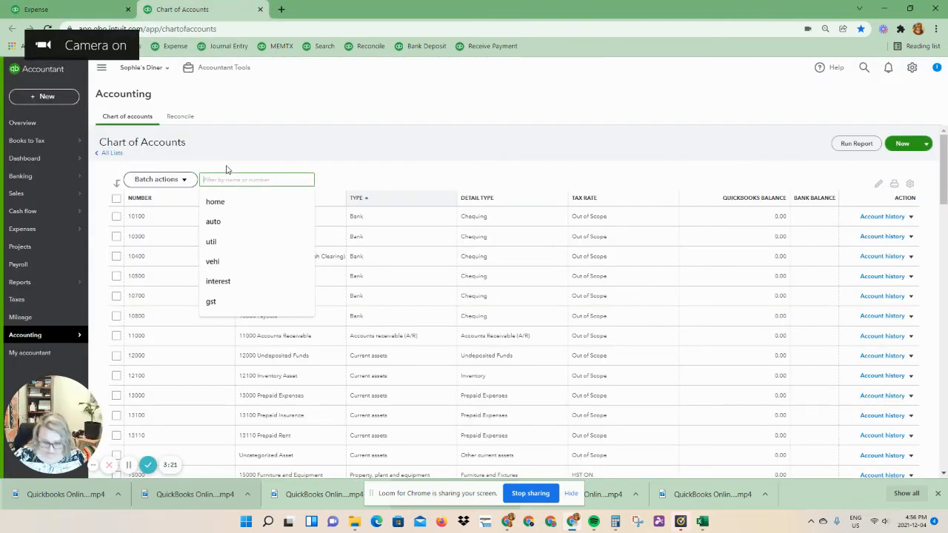
text(meal)
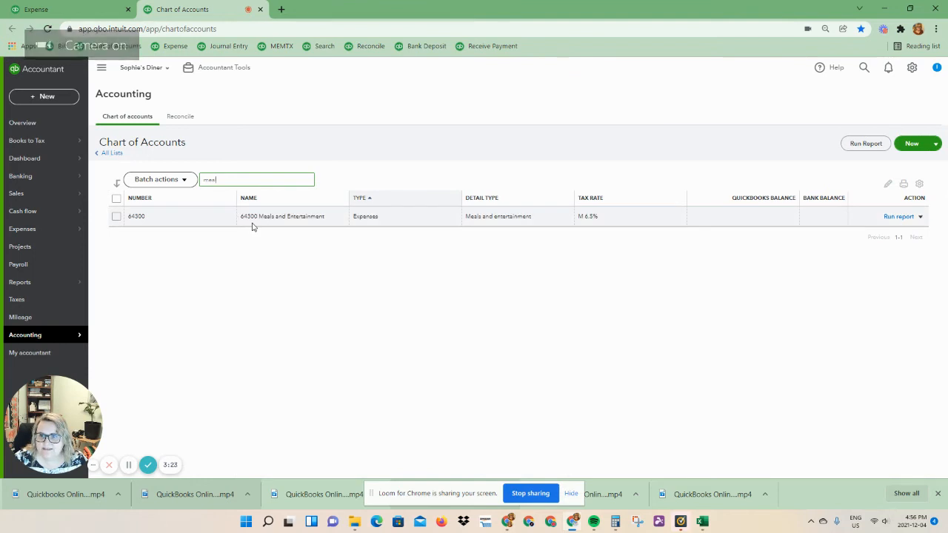
Back in the expense, complete the payee name as McDonalds Restaurants (64300) and add it as a new supplier.
click(70, 18)
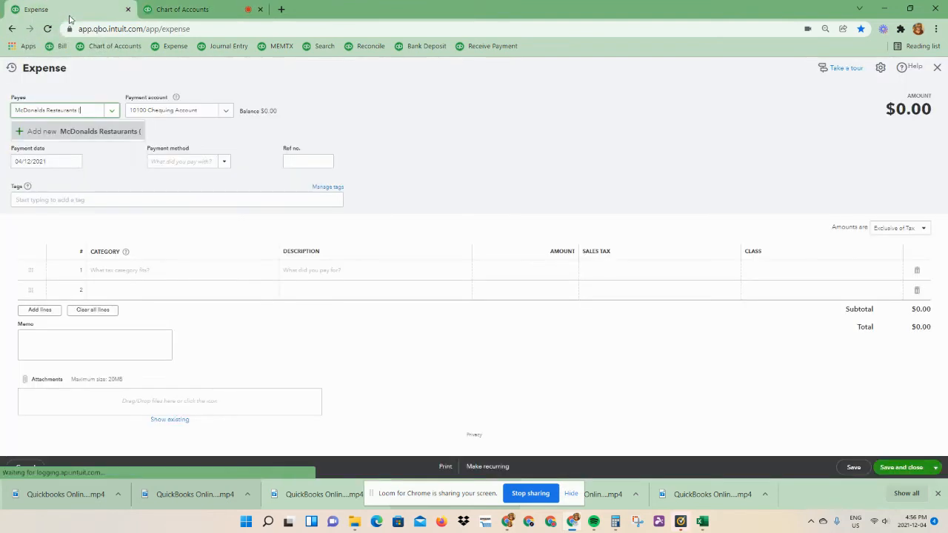
click(90, 112)
click(91, 112)
text(6)
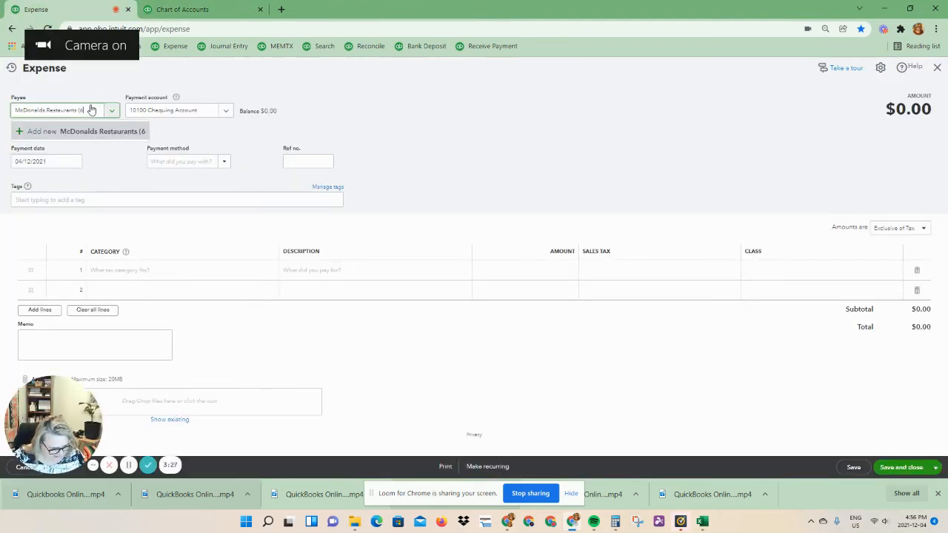
text(4300))
key(Return)
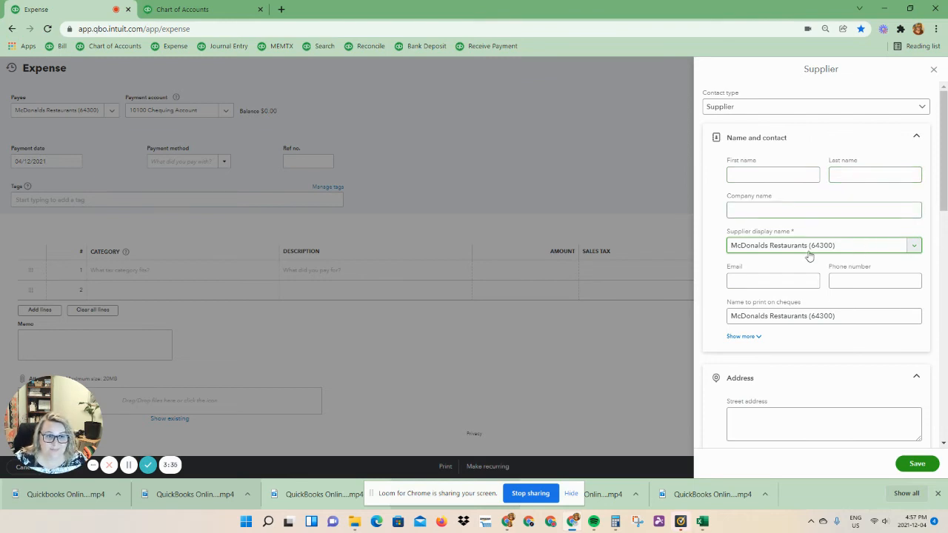
Copy McDonalds Restaurants from the display name into the company name, and remove (64300) from the name to print on cheques.
drag(809, 249, 718, 248)
key(ctrl+c)
click(756, 211)
key(ctrl+v)
key(Tab)
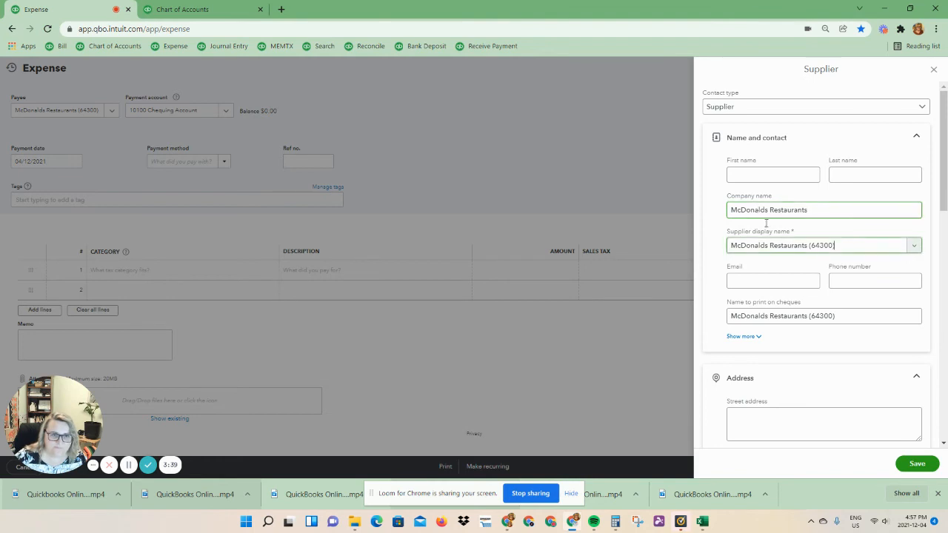
drag(810, 316, 836, 316)
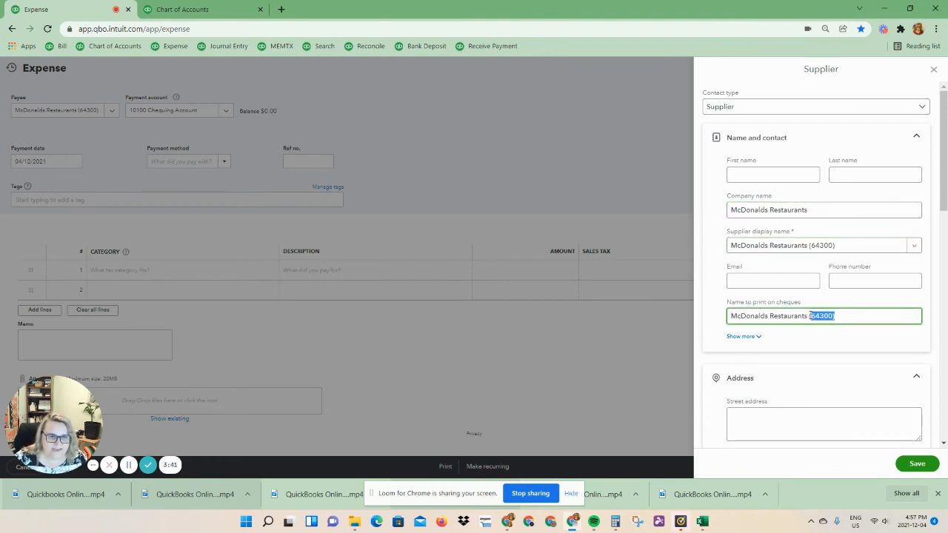
key(BackSpace)
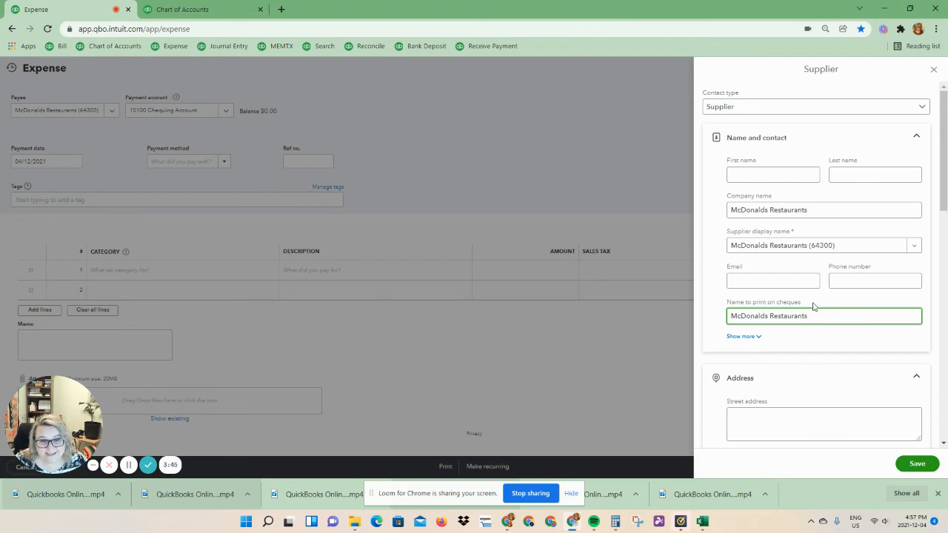
Set the new supplier's payment terms to Due on receipt.
scroll(859, 300, down, 3)
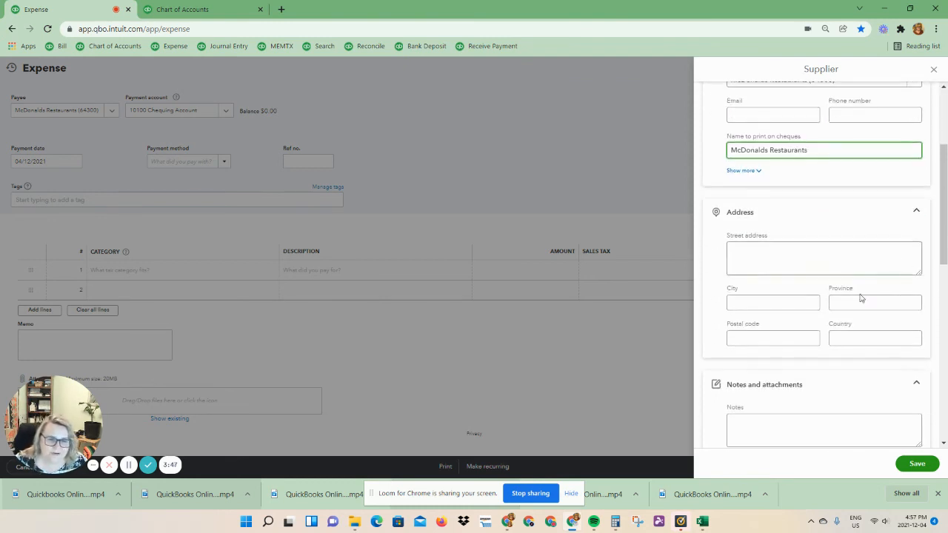
scroll(854, 304, down, 4)
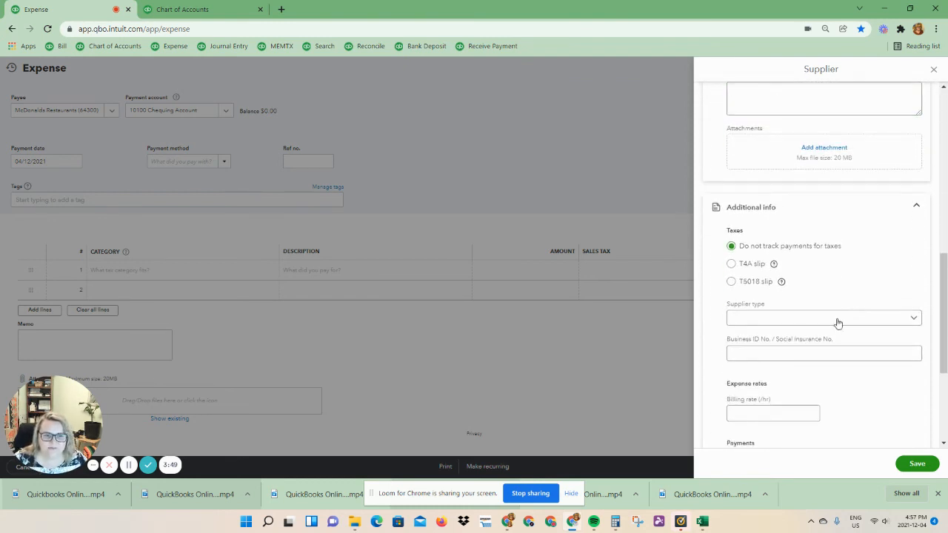
scroll(750, 334, down, 2)
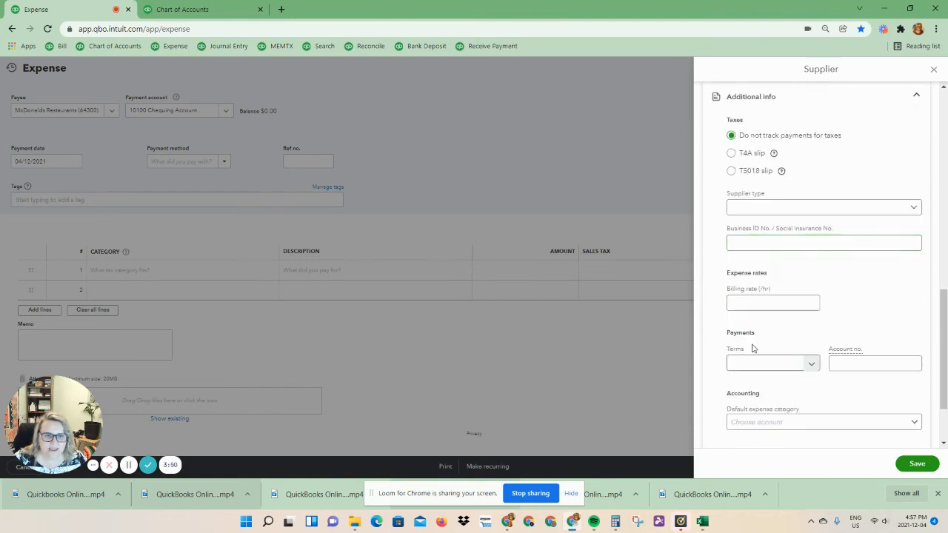
click(811, 366)
click(750, 381)
Set the supplier's default expense category to 64300 Meals and Entertainment and save the supplier.
scroll(741, 366, down, 1)
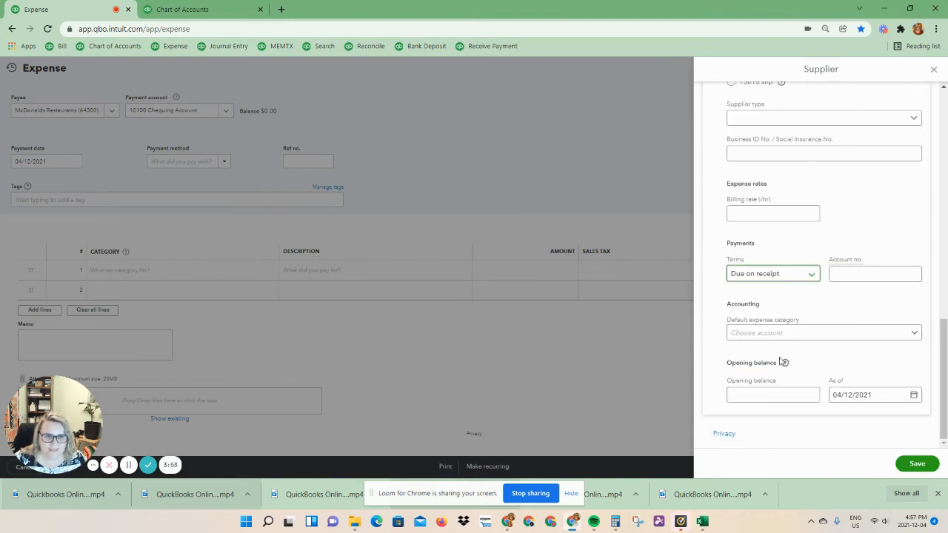
click(768, 335)
text(mea)
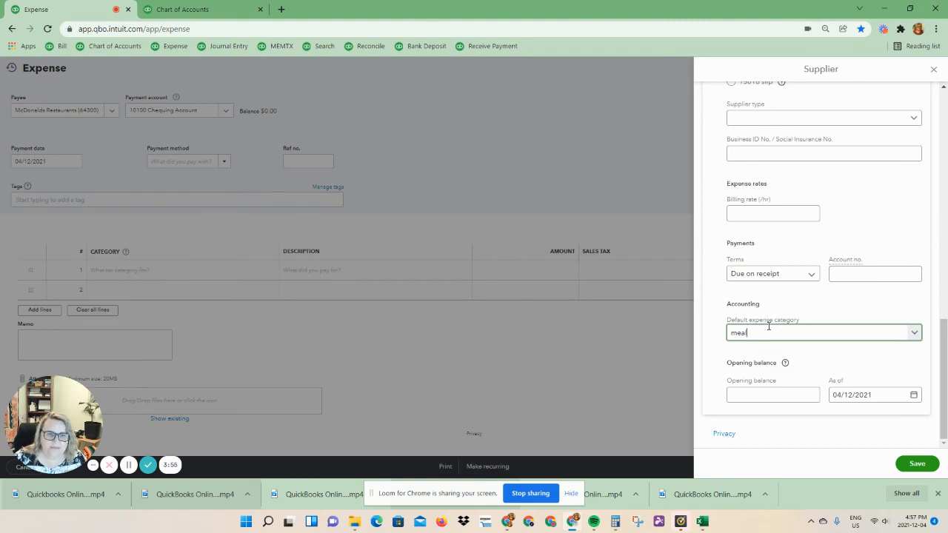
text(l)
click(766, 368)
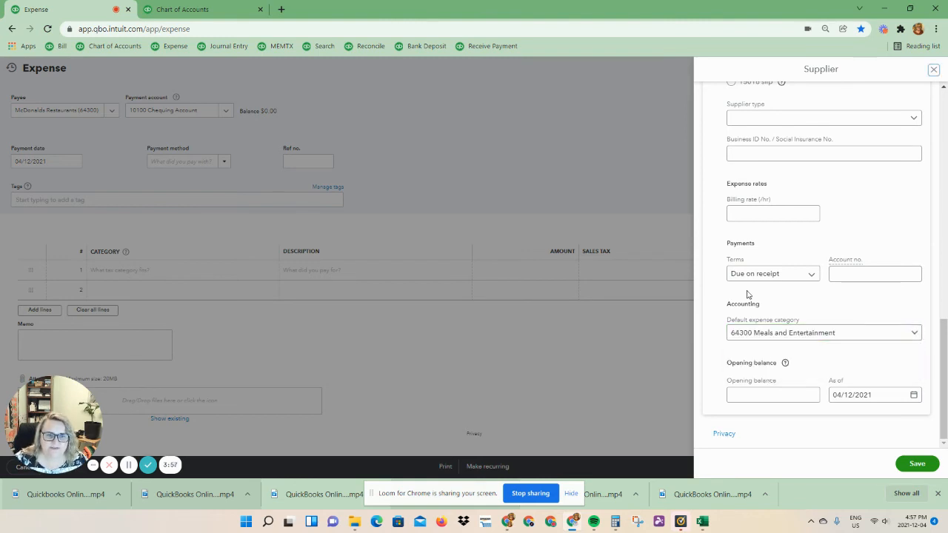
click(913, 463)
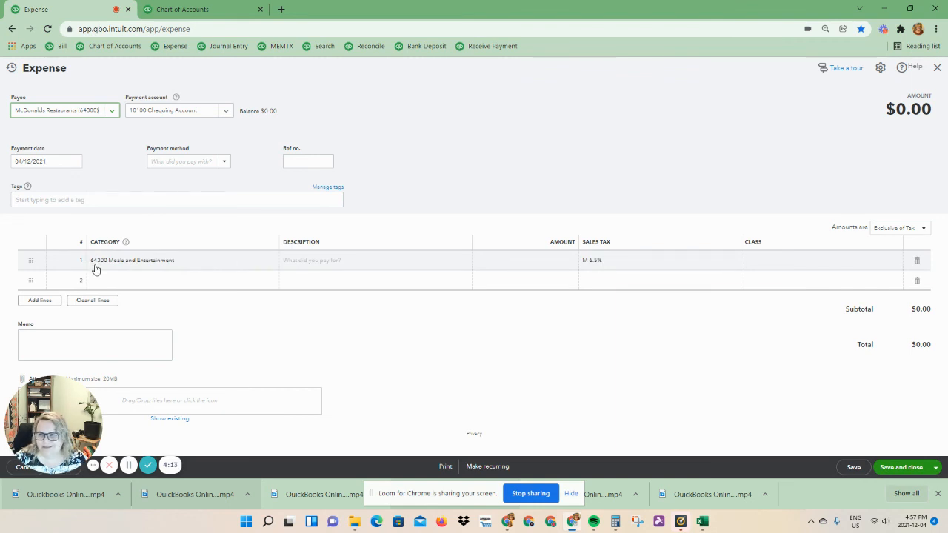
Enter 18.50 as the amount on the Meals and Entertainment line, then save and close the expense without a class.
click(562, 263)
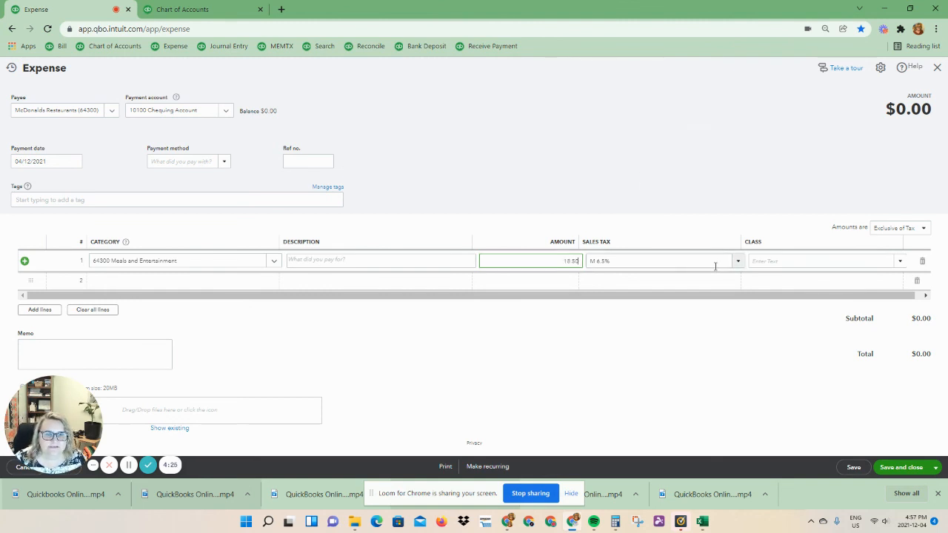
key(Tab)
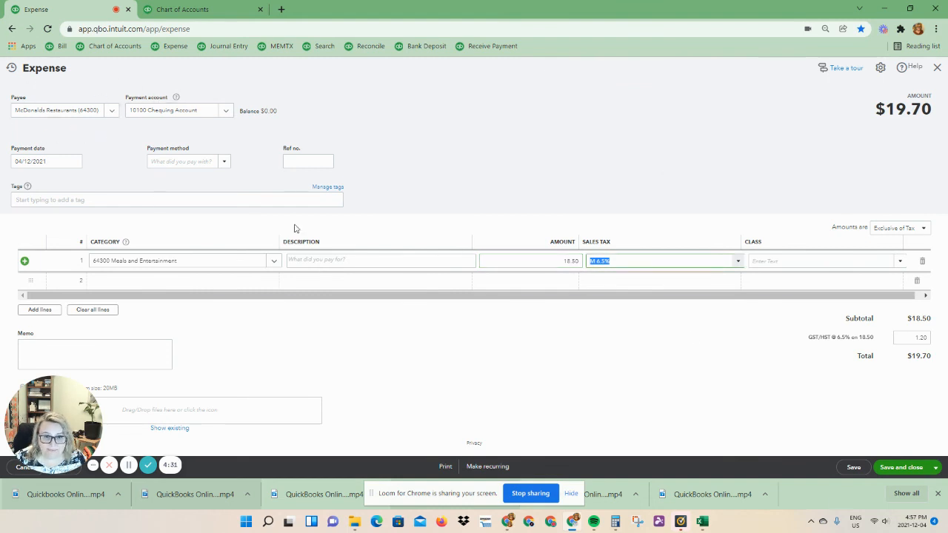
click(900, 468)
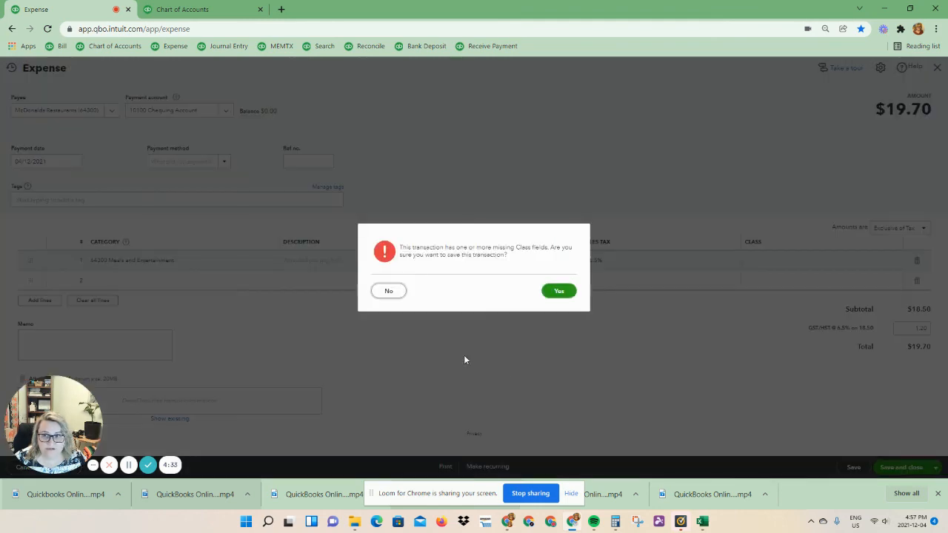
click(559, 291)
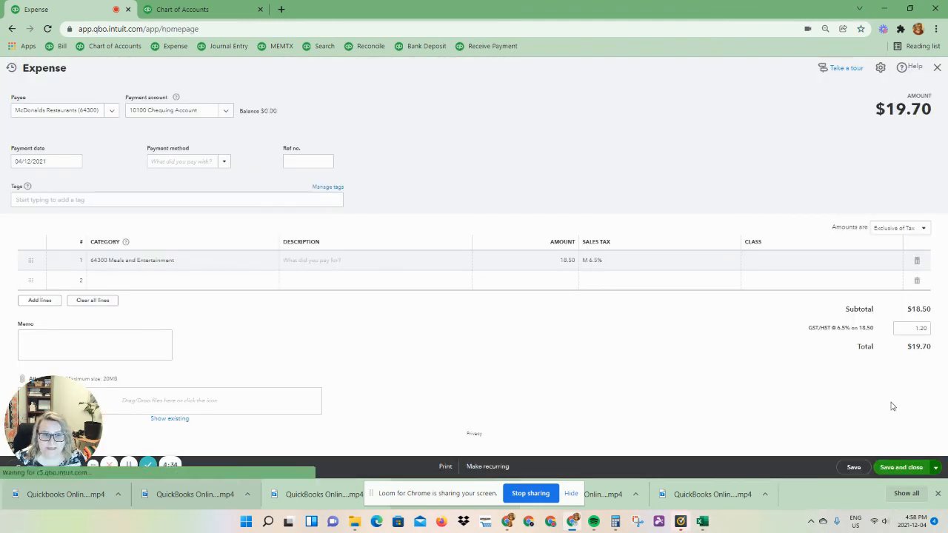